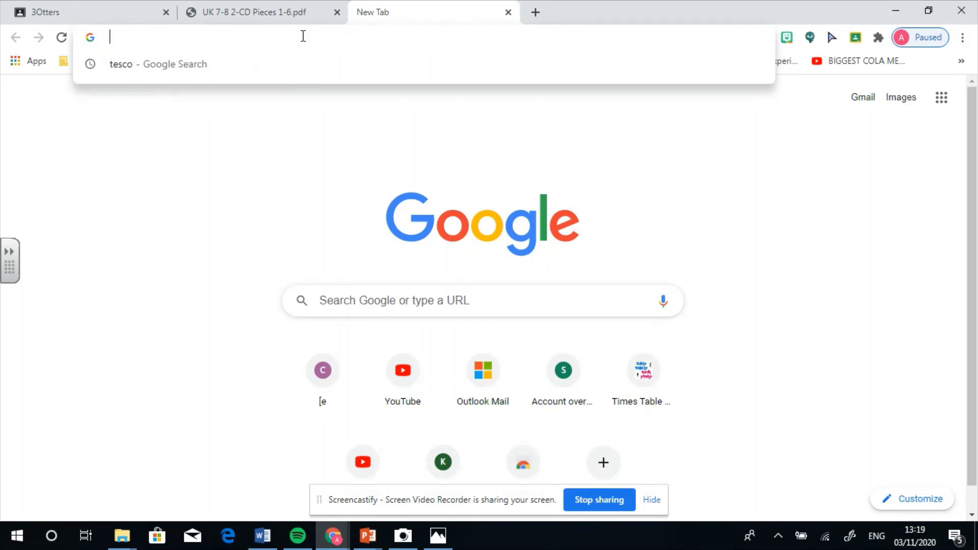
- Search Google for 'google classroom' and scroll down through the results
left_click(352, 299)
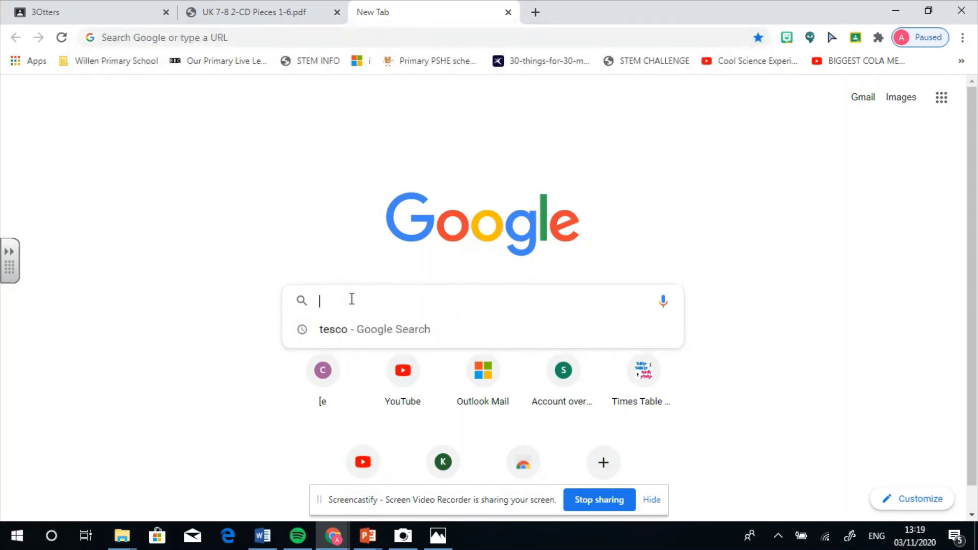
type("google class")
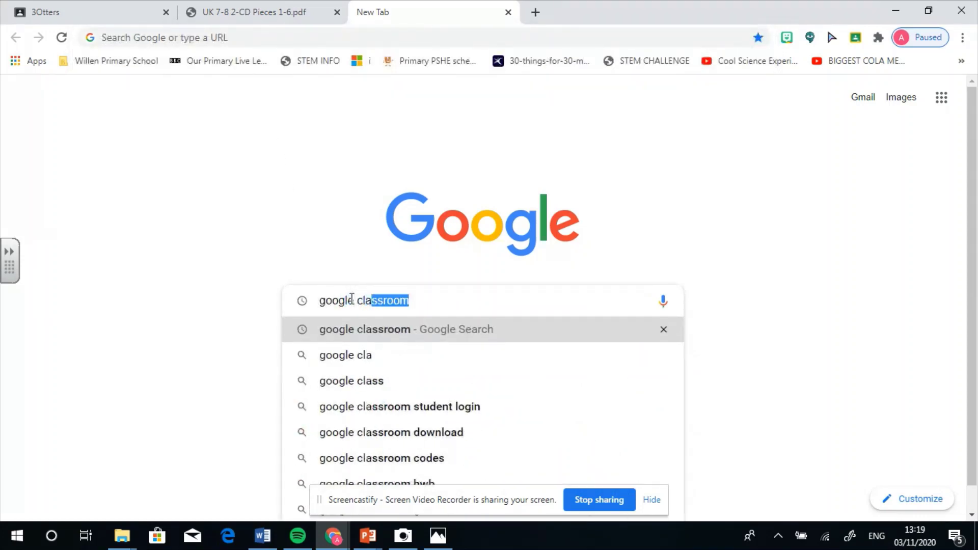
type("room")
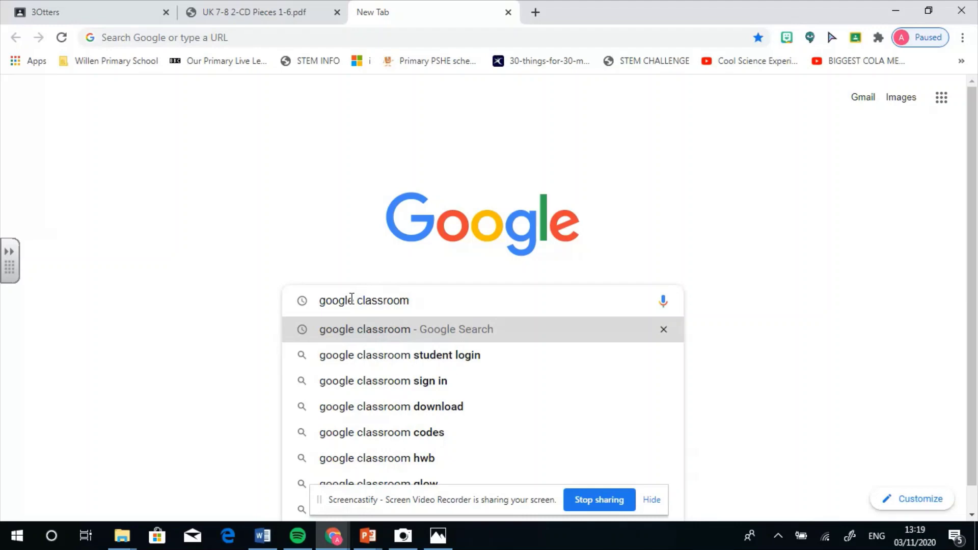
key("Return")
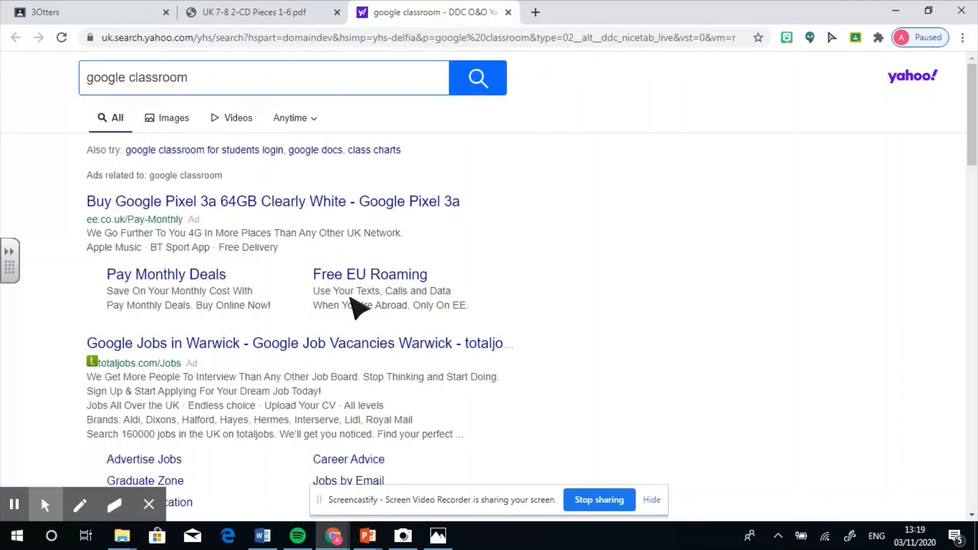
left_click(973, 167)
left_click_drag(974, 167, 974, 218)
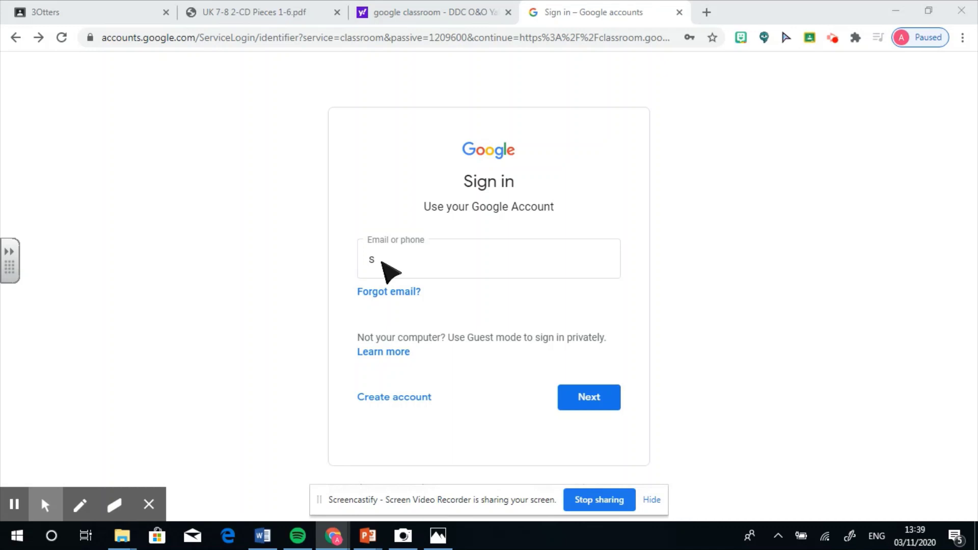
- Sign in with the saved student account and its stored password
left_click(381, 262)
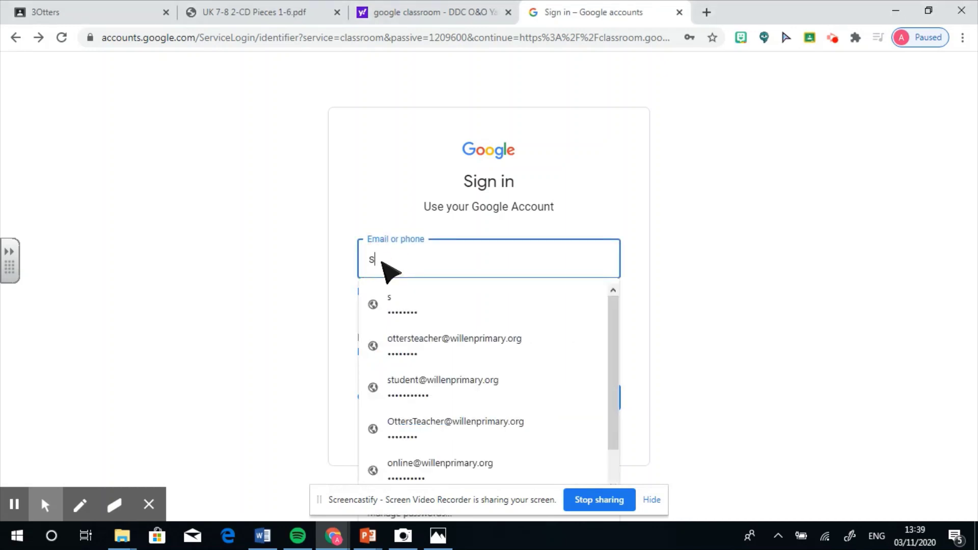
type("tude")
left_click(393, 300)
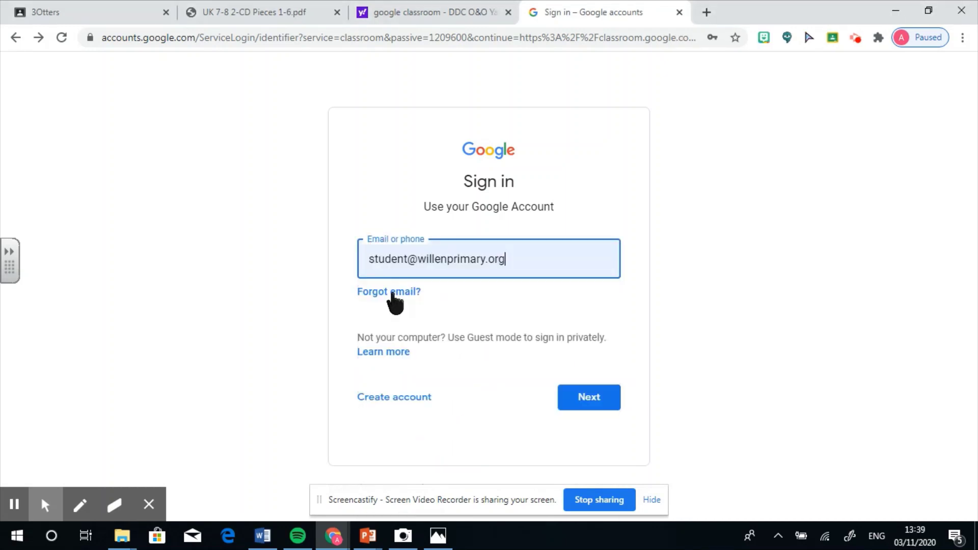
left_click(576, 400)
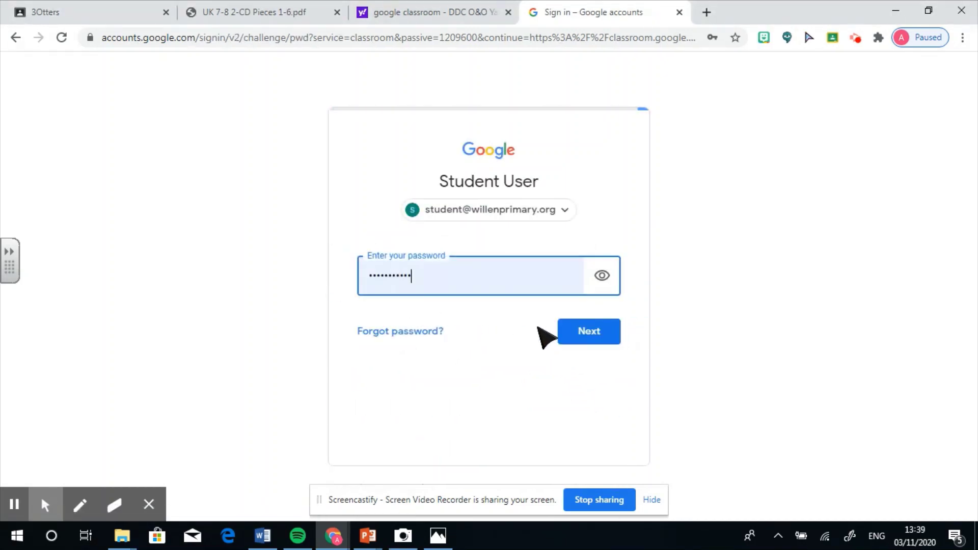
left_click(581, 333)
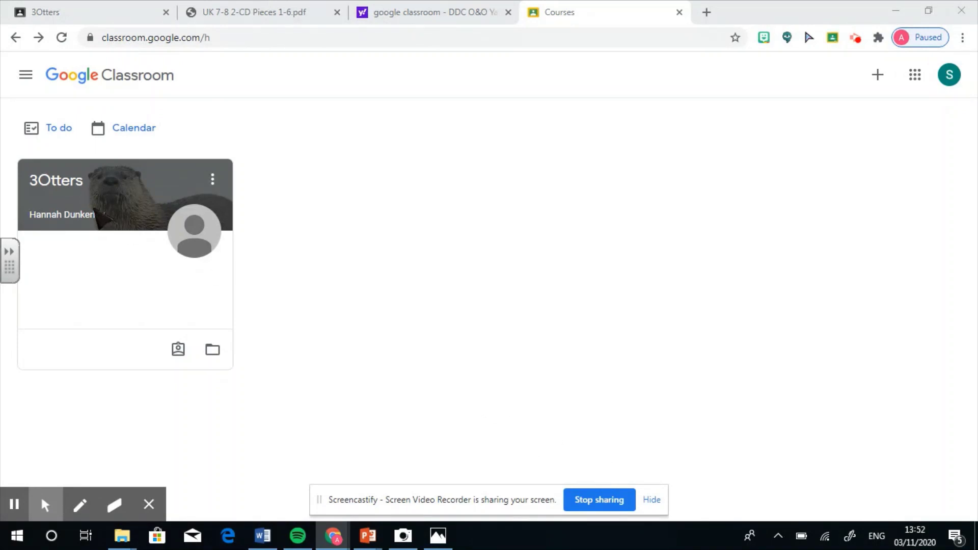
- Open the 3Otters class card on the Courses page
left_click(68, 184)
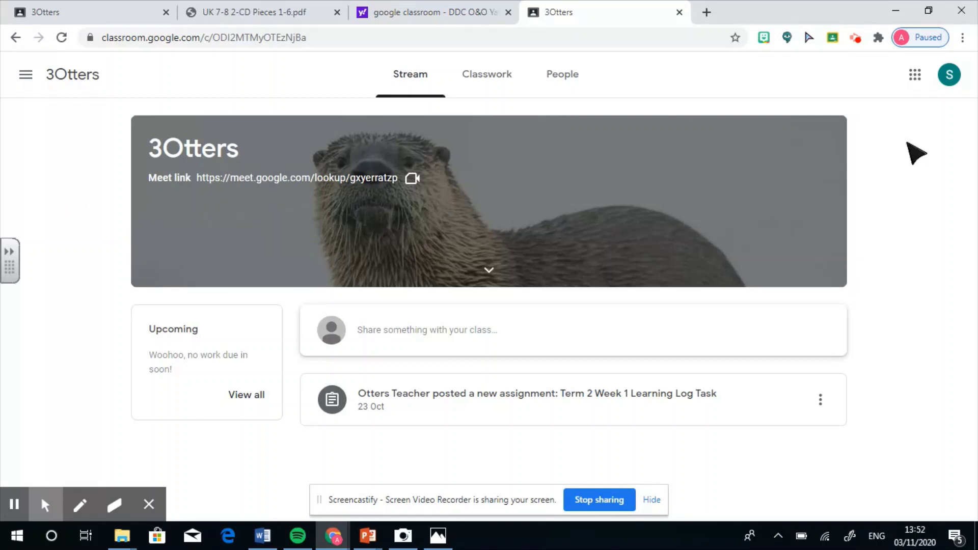
- From the avatar menu, go to the Google Account's Personal info and choose to change the password
left_click(950, 76)
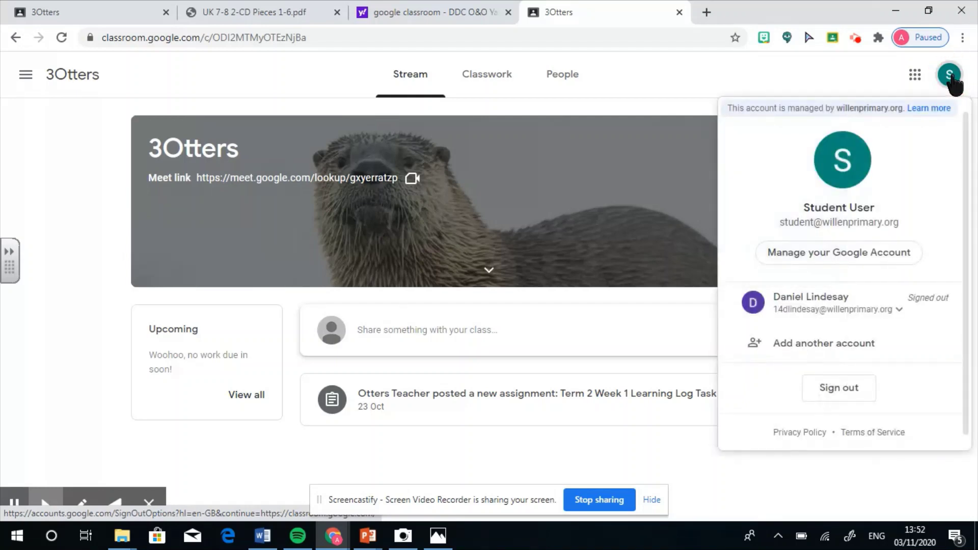
left_click(868, 254)
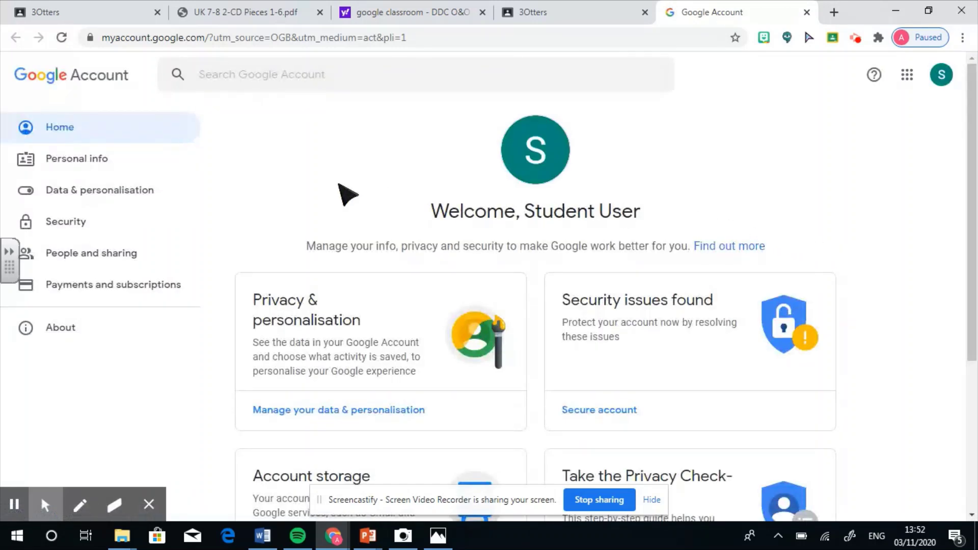
left_click(46, 162)
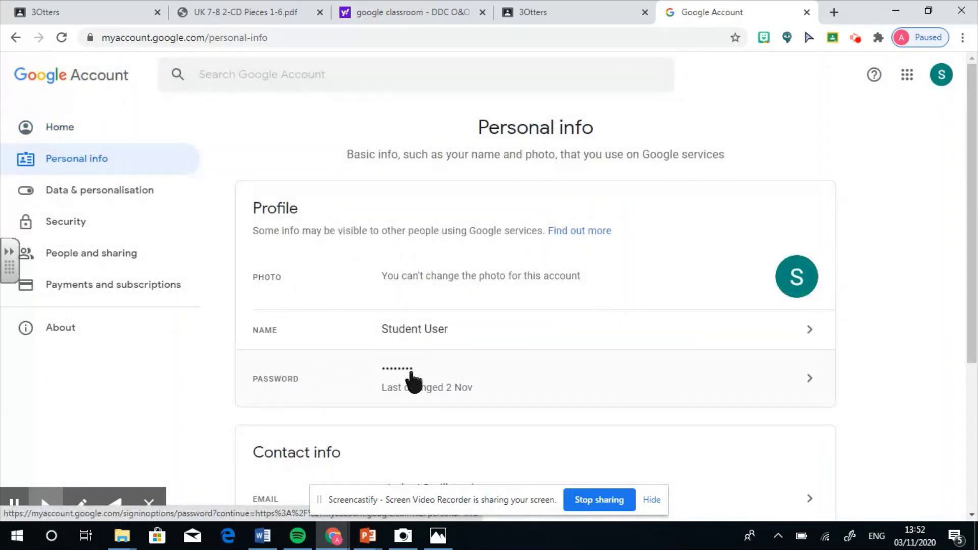
left_click(412, 379)
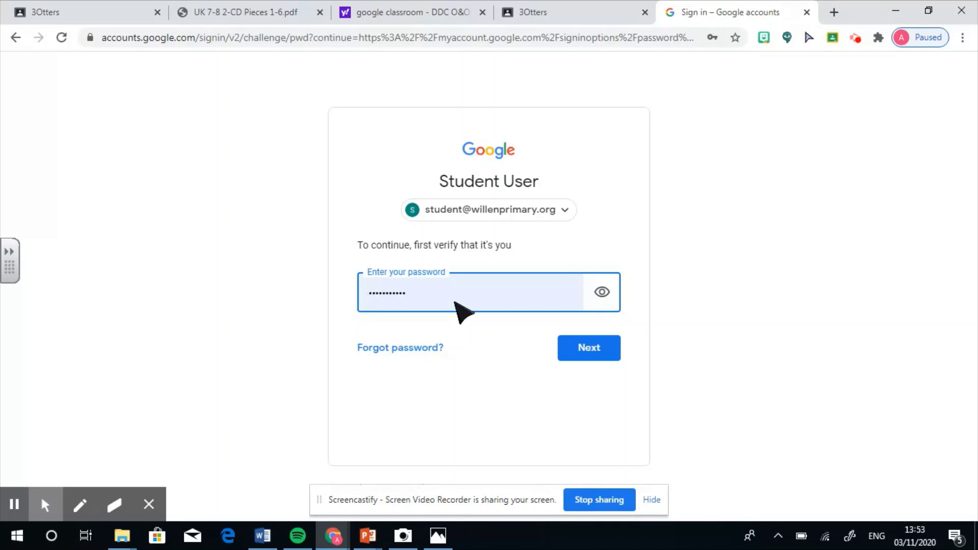
- Confirm identity with the current password on the verification page
left_click(603, 352)
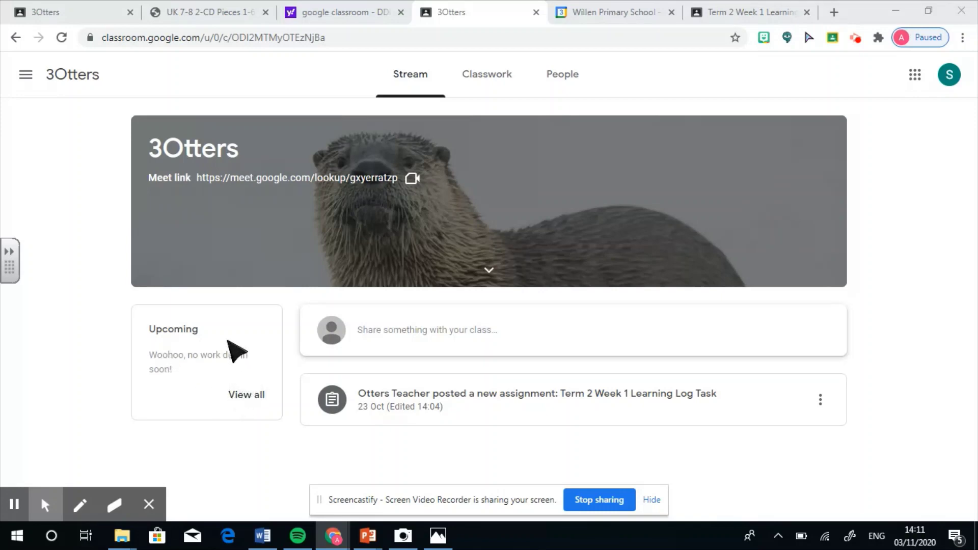
- Review upcoming work on the To do list, then open an empty post box on the 3Otters stream
left_click(243, 397)
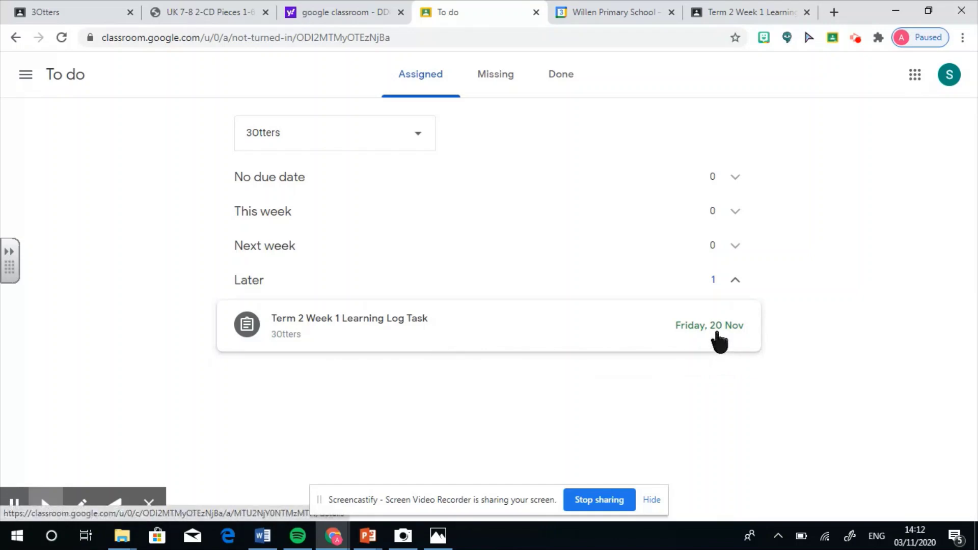
left_click(15, 38)
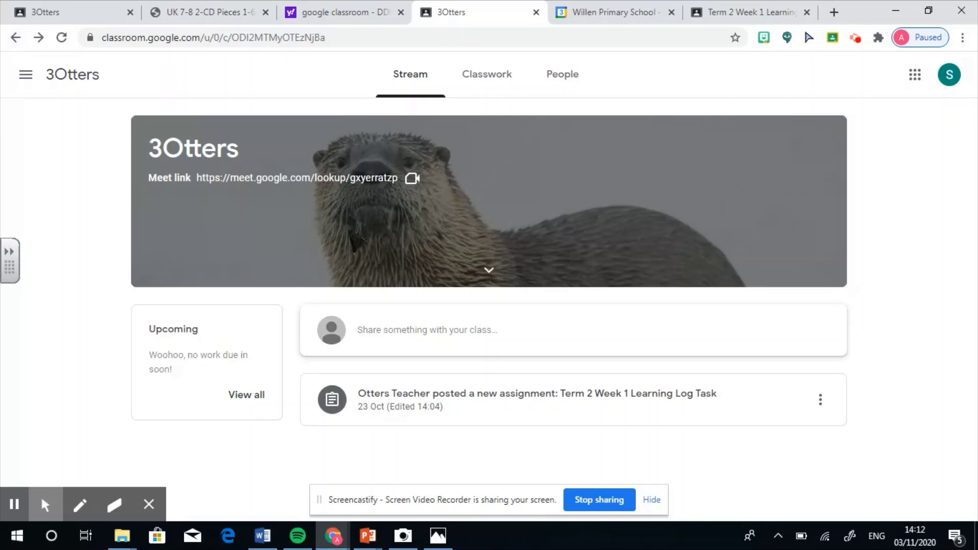
left_click(408, 336)
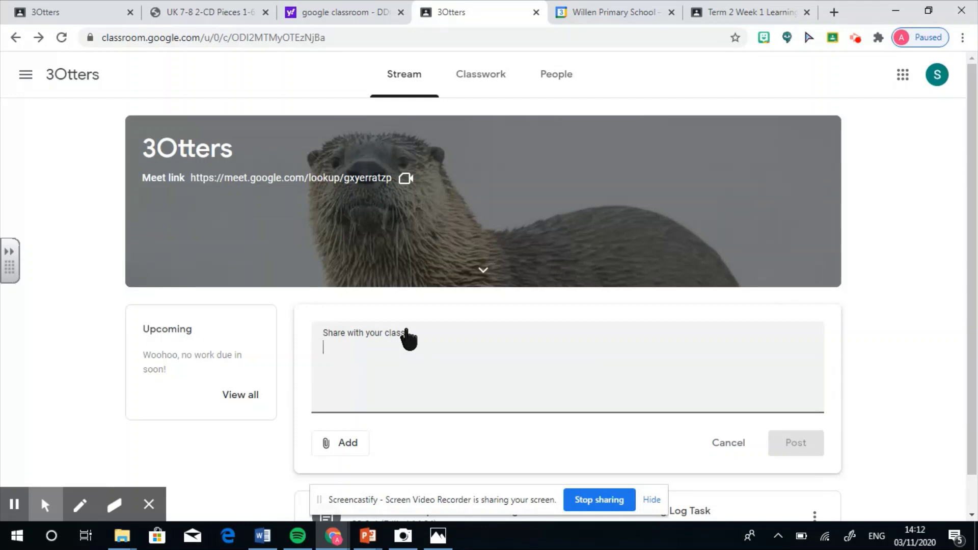
- Switch to Classwork to see the Term 2 Week 1 Learning Log Task due 20 Nov
left_click(487, 82)
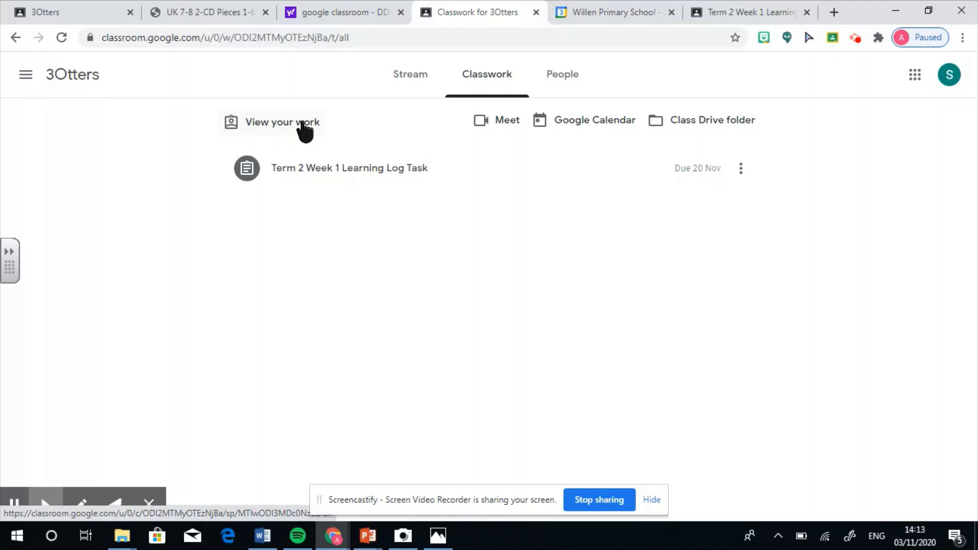
- Find the Learning Log Task on 20 November in Google Calendar, then return to Classwork
left_click(577, 127)
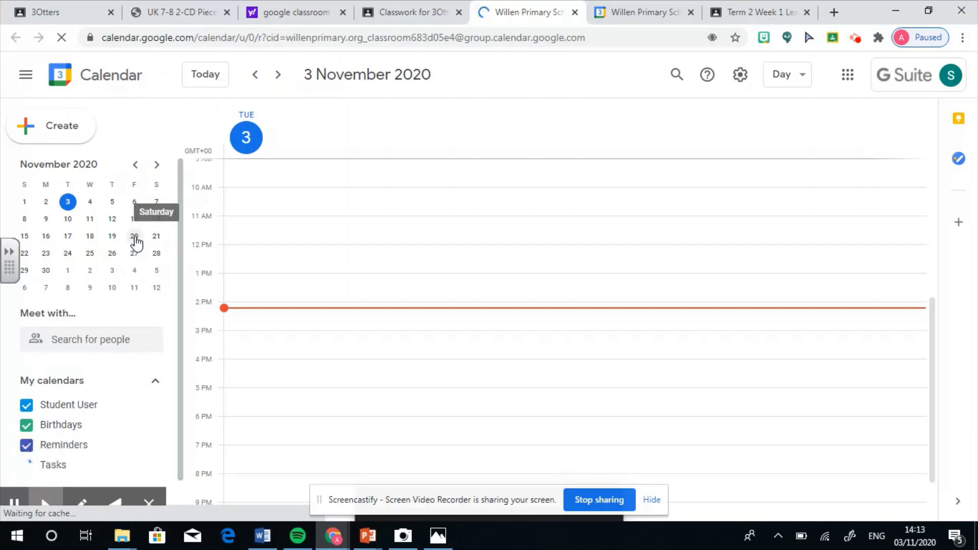
left_click(135, 239)
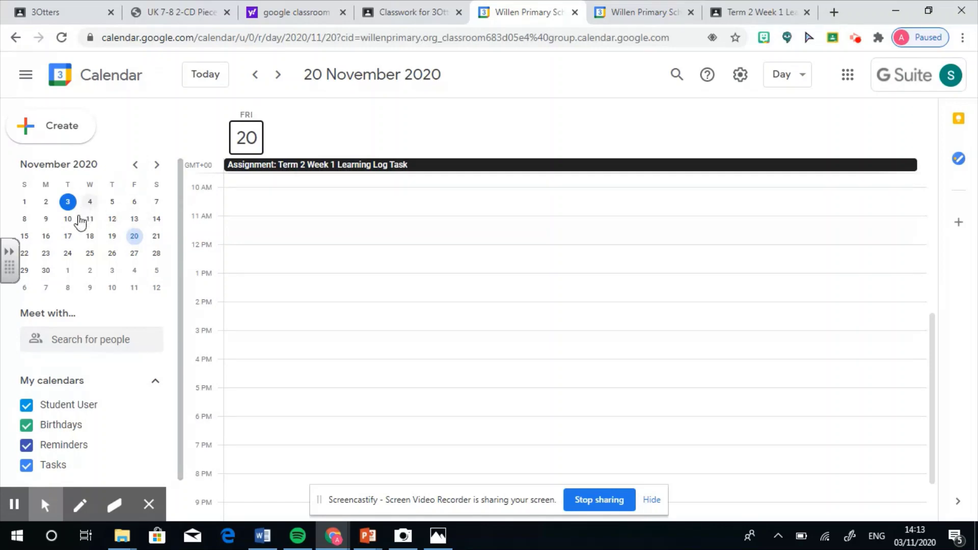
left_click(427, 12)
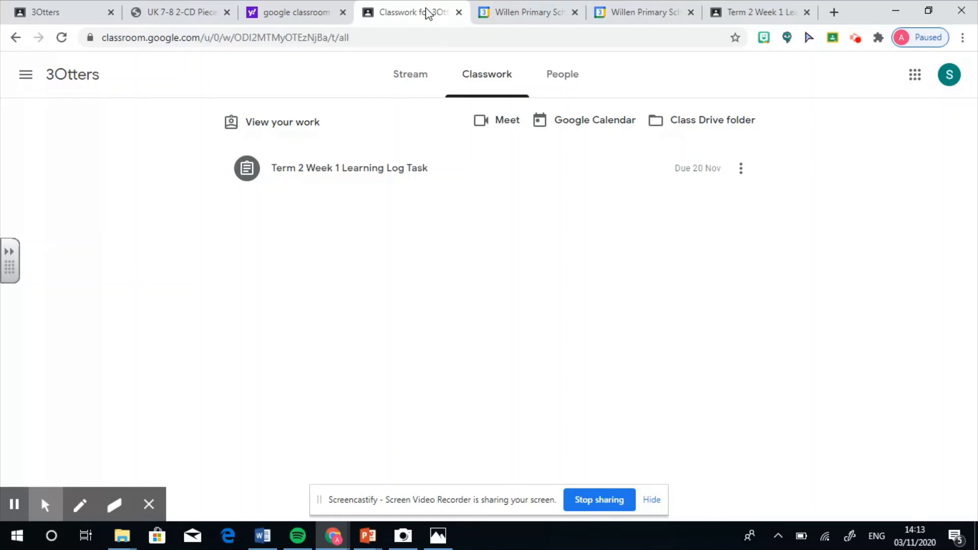
- View the 3Otters People list, try emailing a teacher, then return to People
left_click(579, 73)
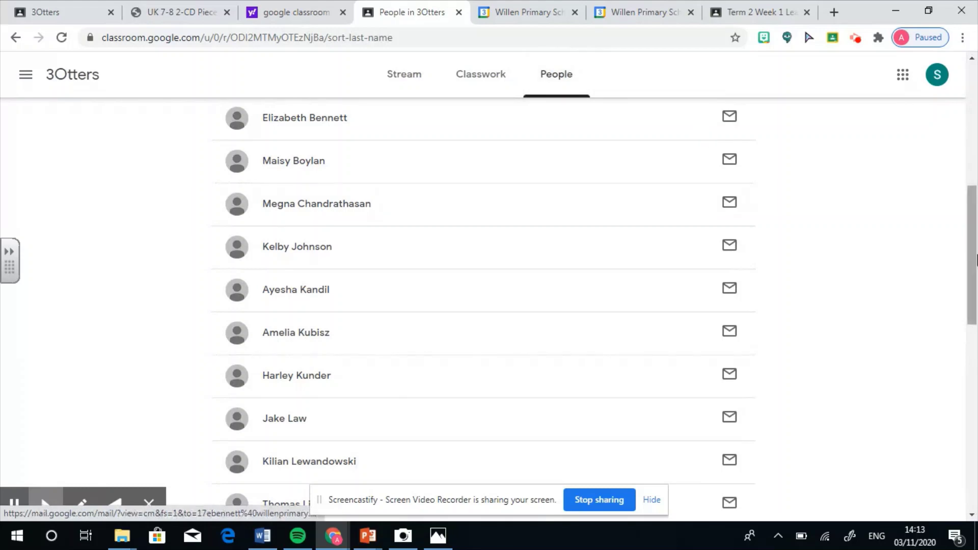
left_click_drag(973, 261, 977, 126)
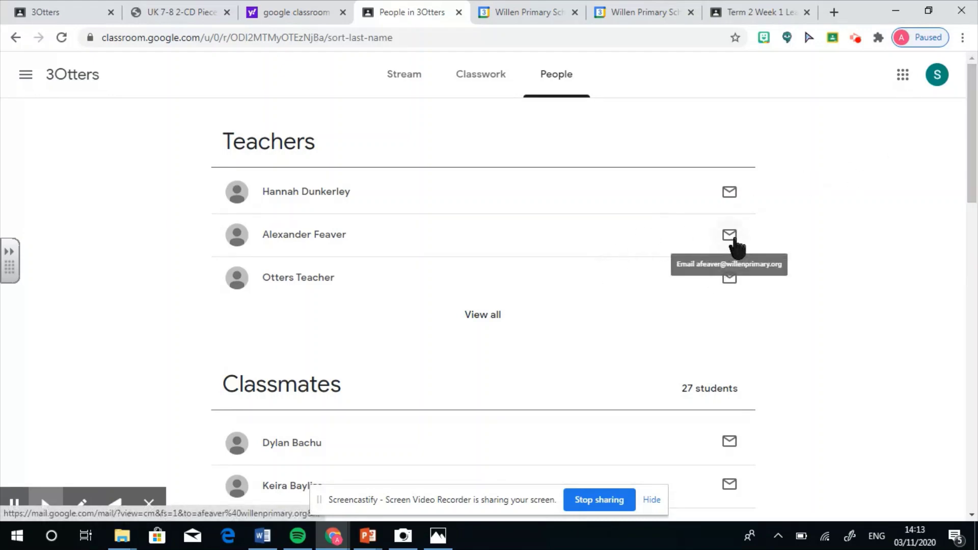
left_click(729, 443)
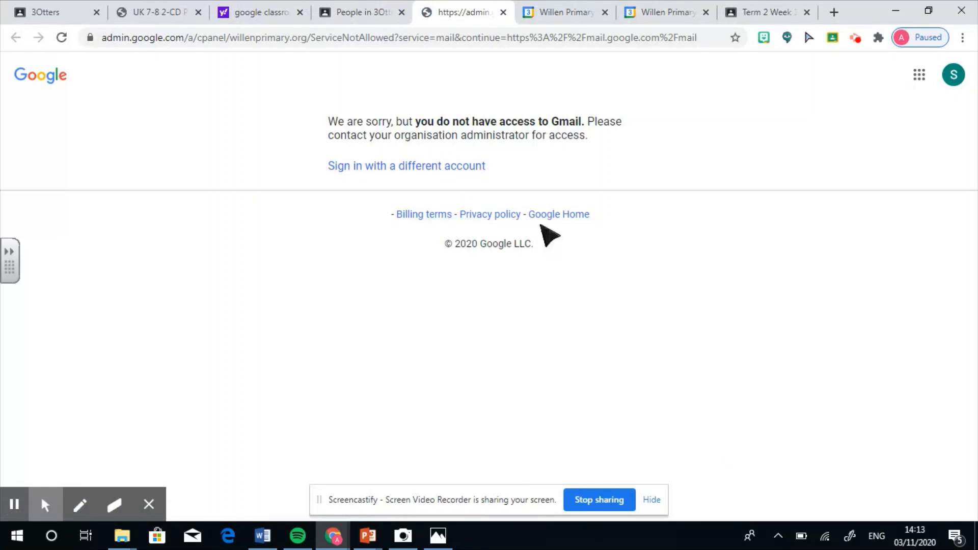
left_click(362, 11)
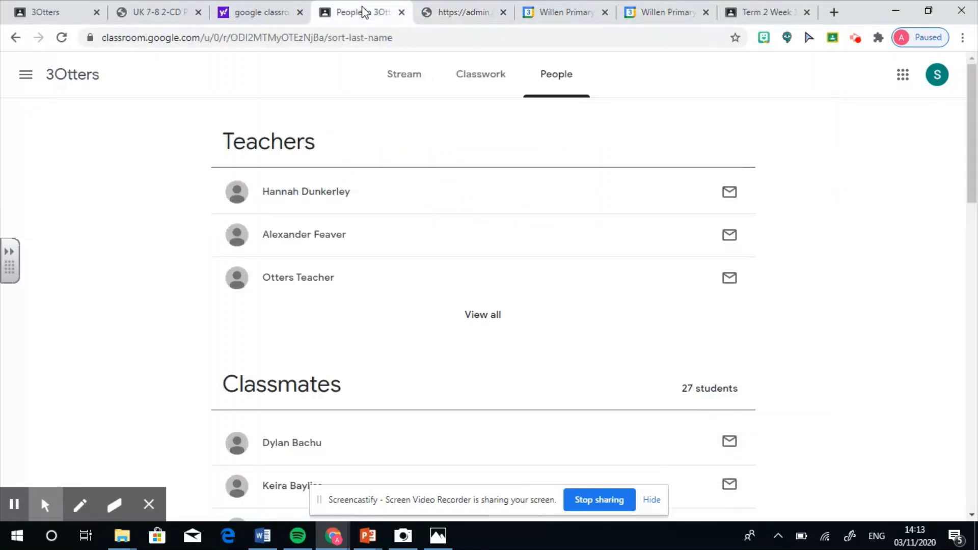
- Go back to the 3Otters Stream and open an empty 'Share something with your class' box
left_click(384, 87)
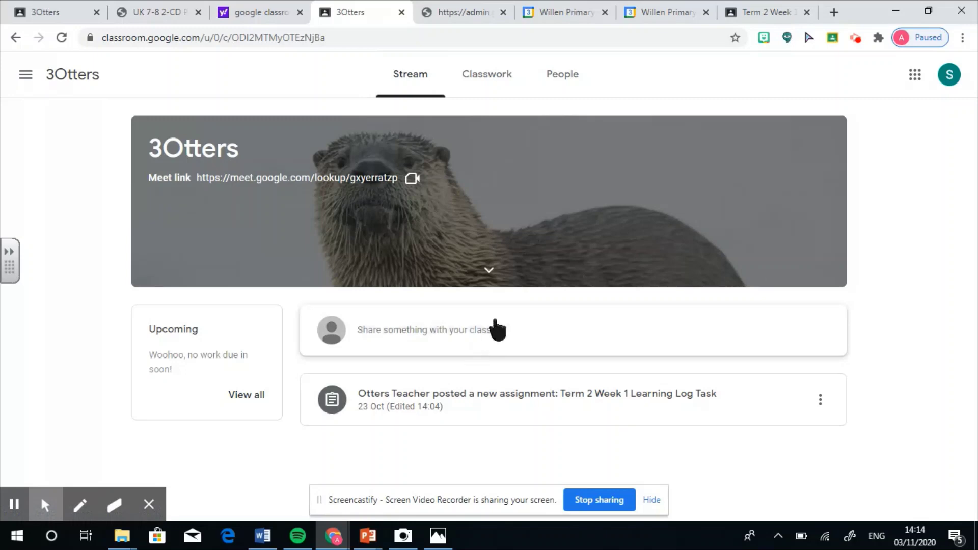
left_click(515, 339)
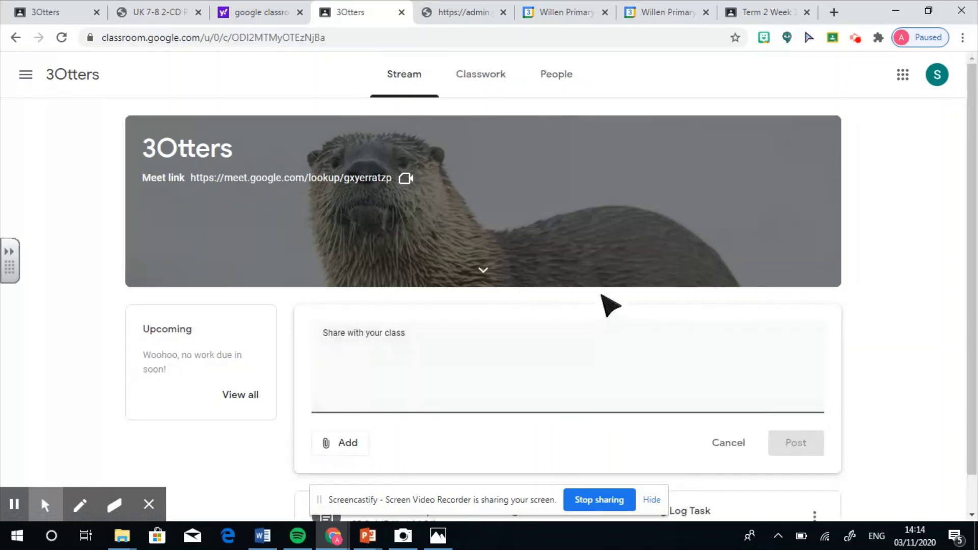